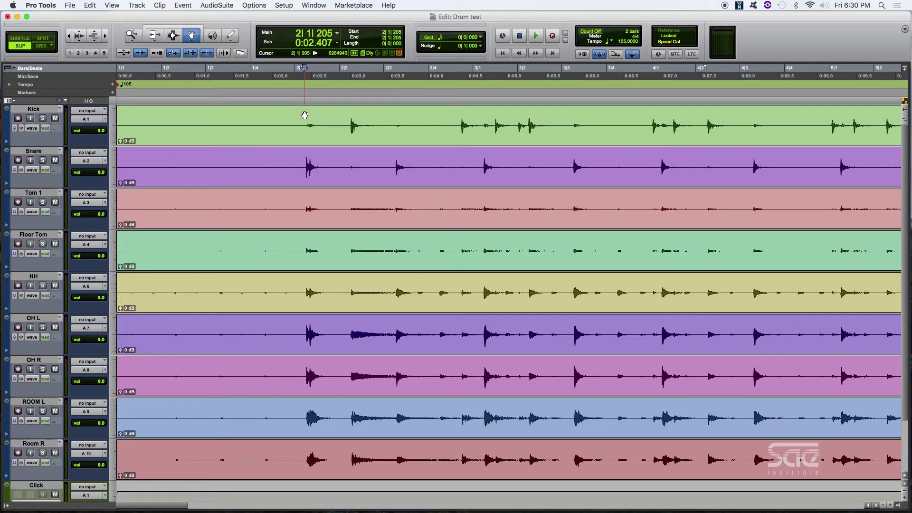
Select all drum tracks and zoom out twice so about 18 bars are visible
click(304, 100)
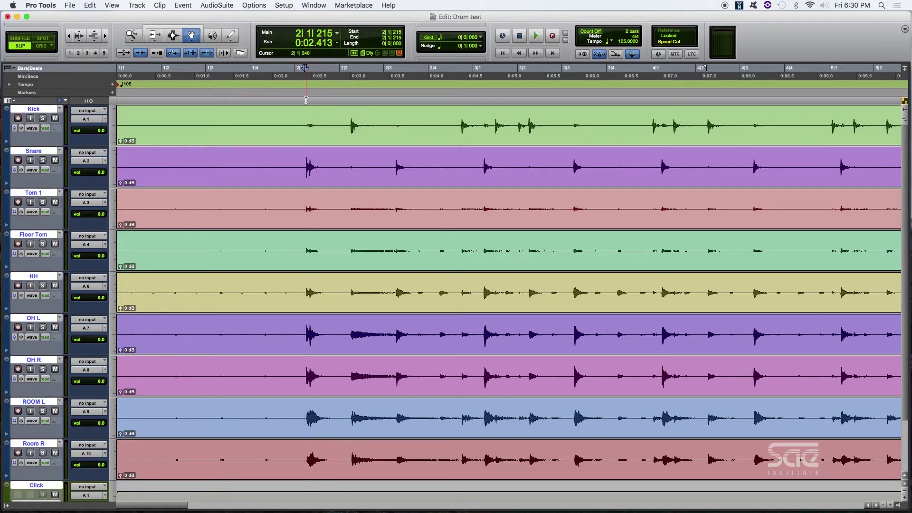
key(ctrl+bracketleft)
key(ctrl+bracketleft)
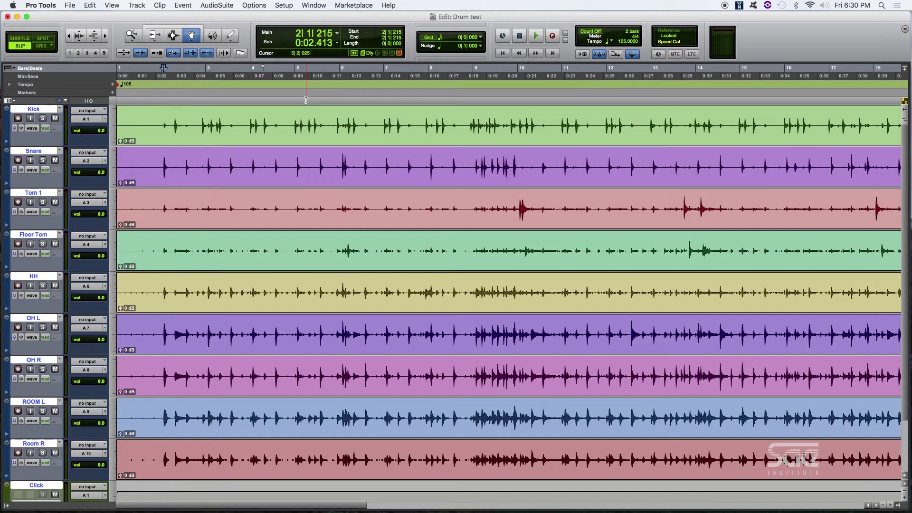
key(ctrl+bracketleft)
key(ctrl+bracketleft)
click(14, 68)
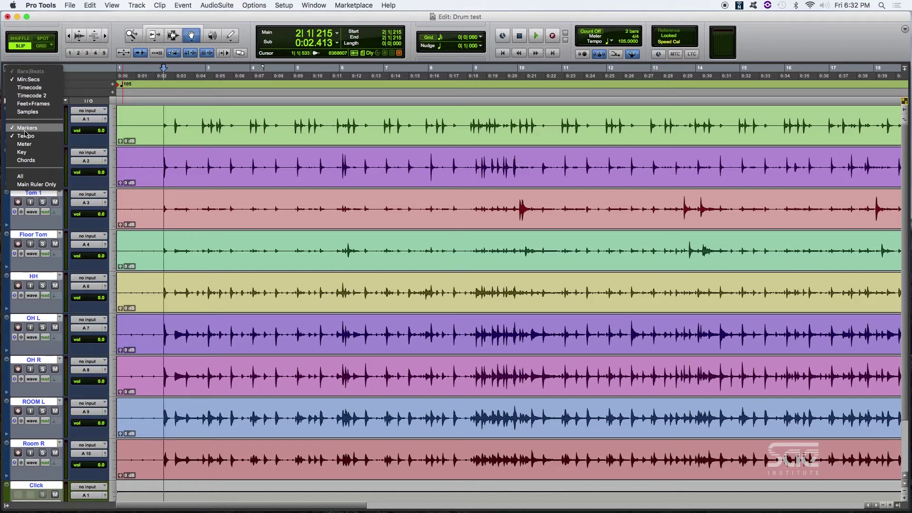
click(22, 128)
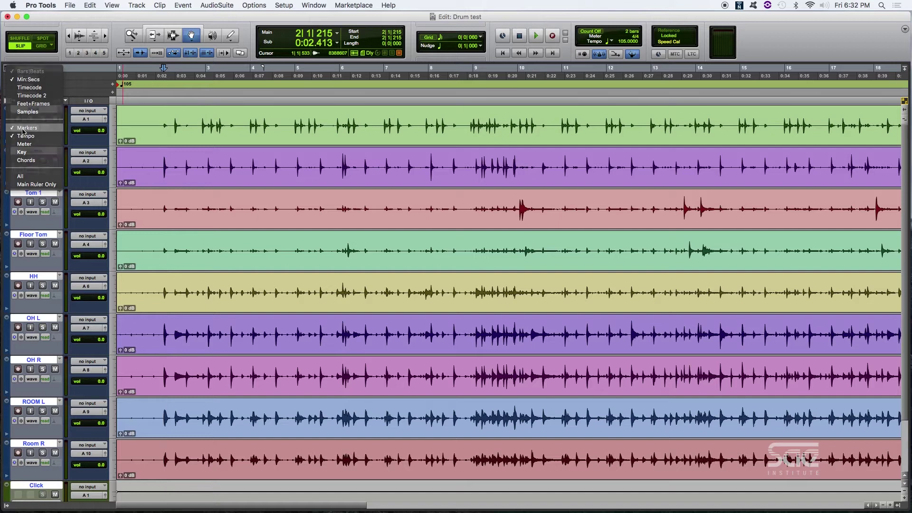
click(9, 68)
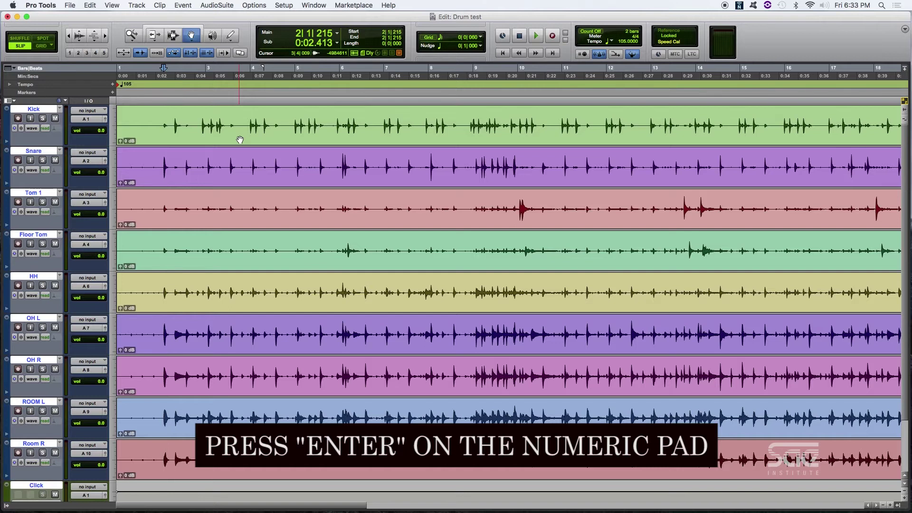
Create a marker named 'Intro' at the insertion point at bar 2
key(KP_Enter)
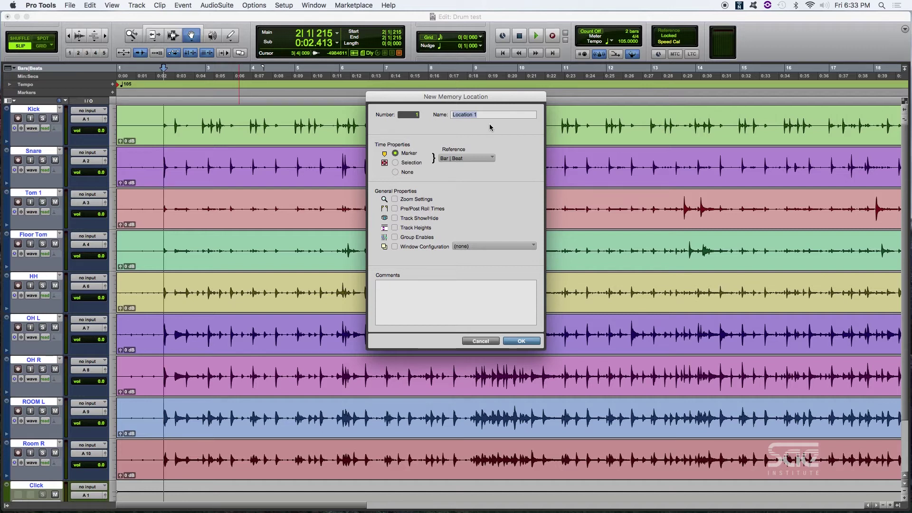
text(Intro)
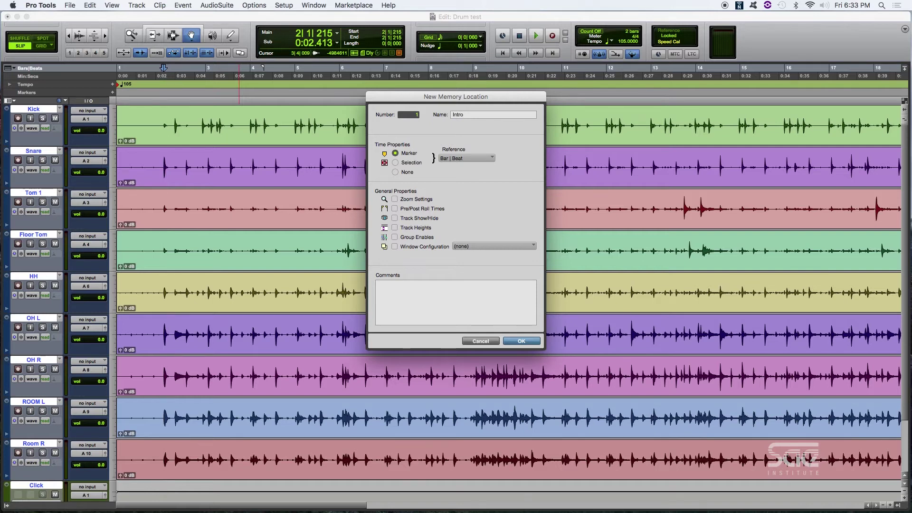
key(Return)
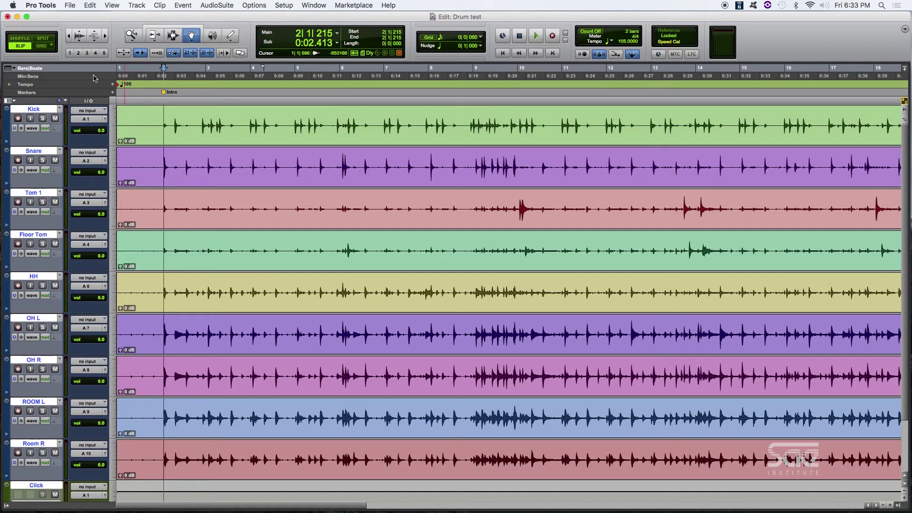
Discard a stray marker, then add the Chorus marker near the end of bar 4
click(112, 93)
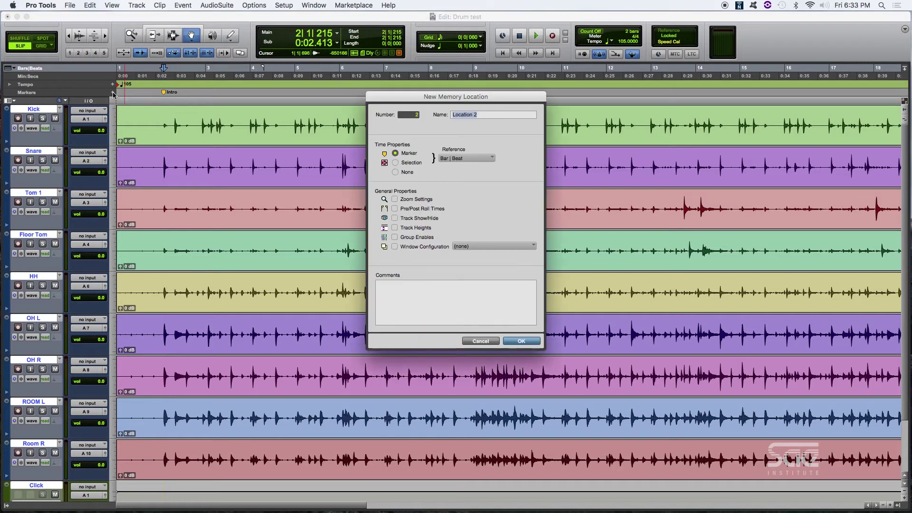
click(480, 342)
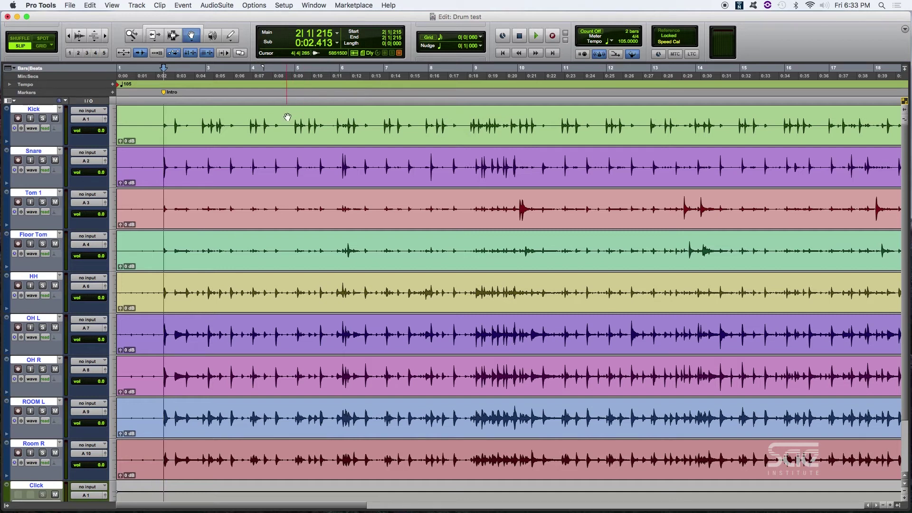
click(291, 117)
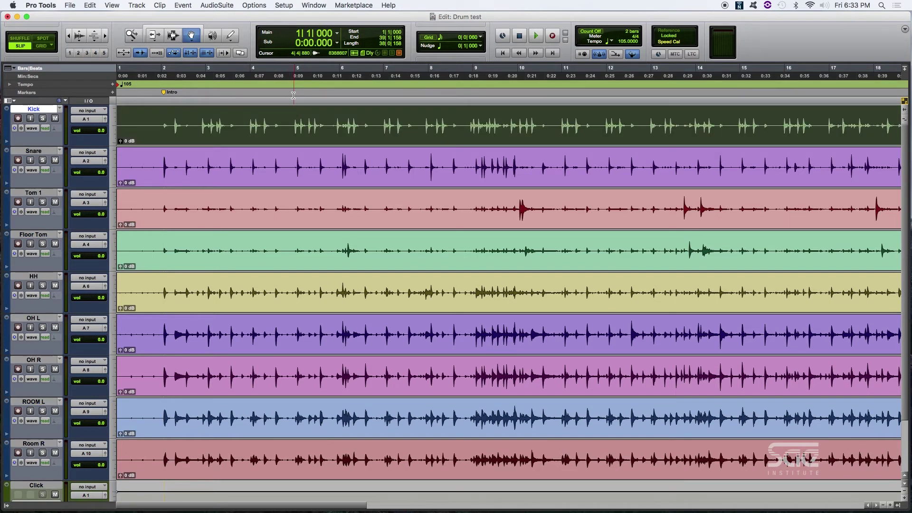
click(293, 95)
key(KP_Enter)
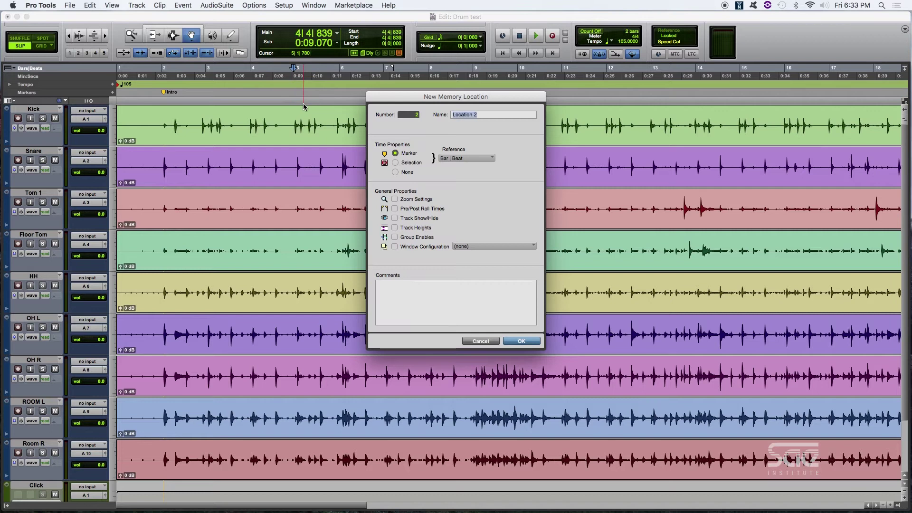
key(Return)
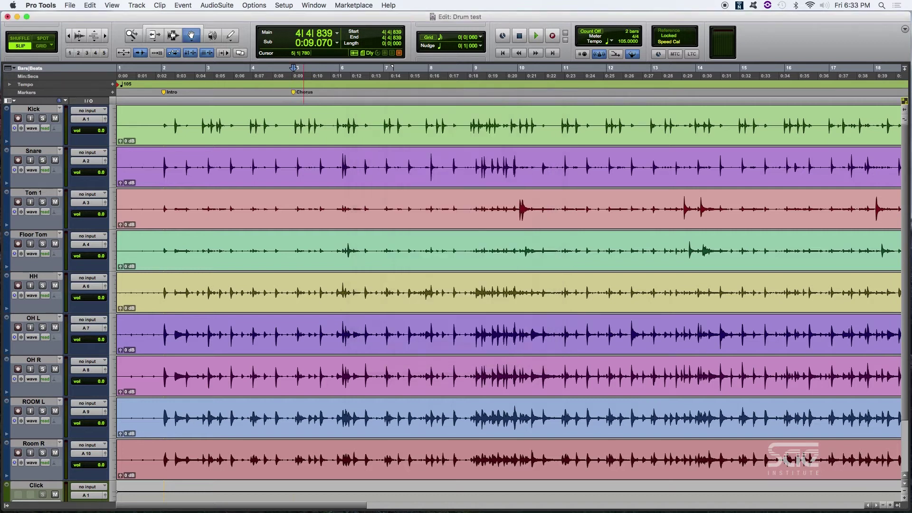
Add a third marker at the end of bar 8 and rename it Verse2
click(471, 91)
key(KP_Enter)
key(Return)
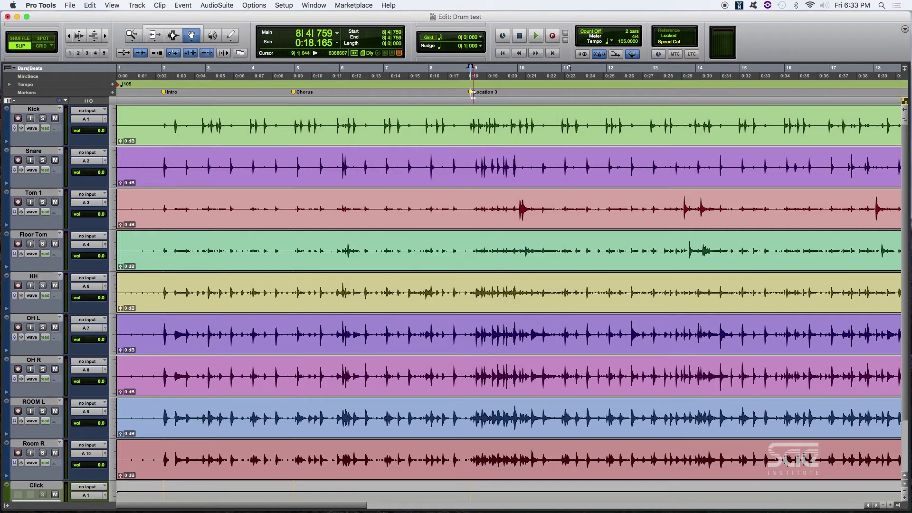
double_click(471, 94)
text(Verse2)
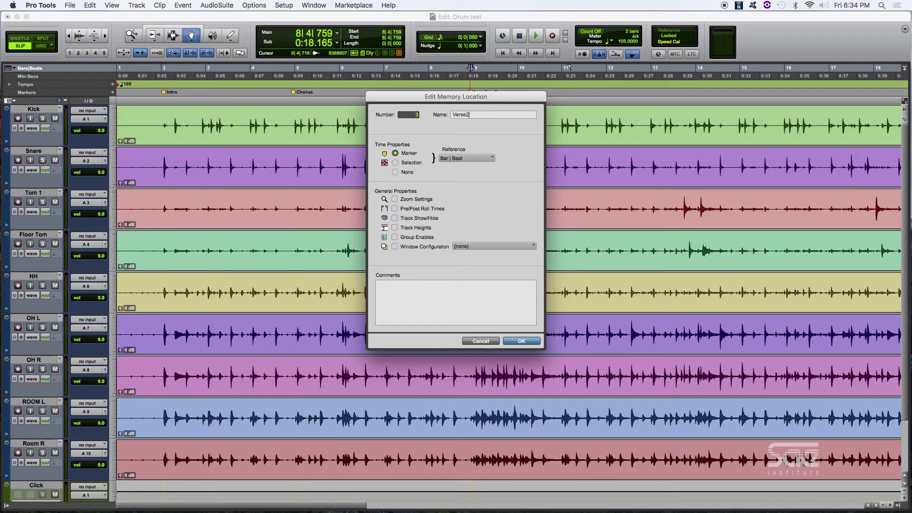
key(Escape)
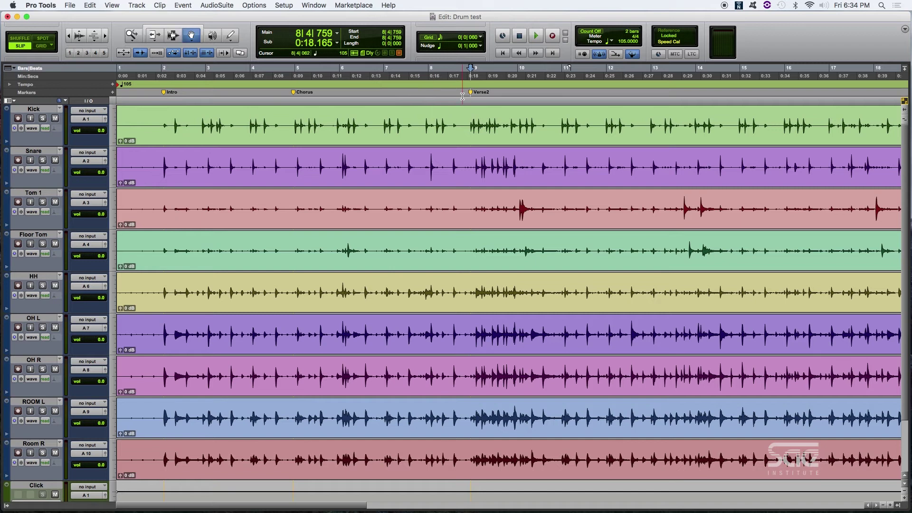
Play from the Intro marker, jump to Chorus and then Verse2, and stop playback
click(164, 94)
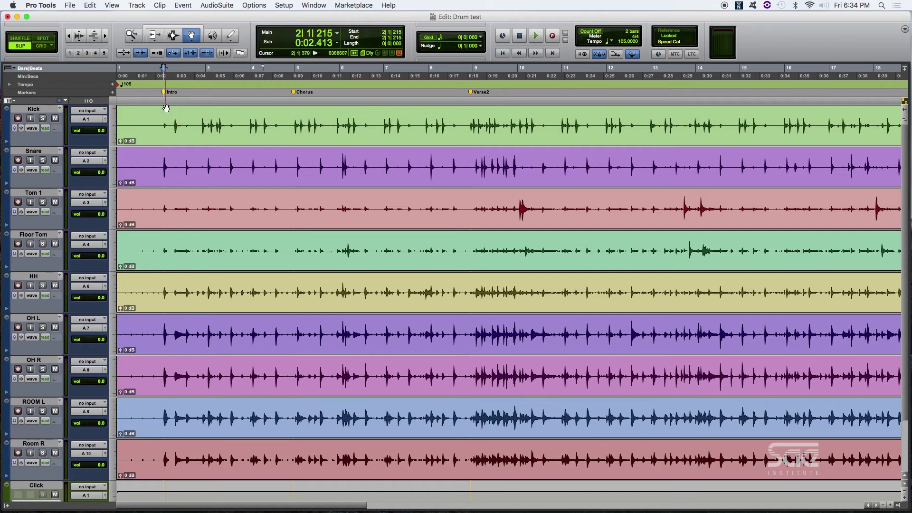
key(space)
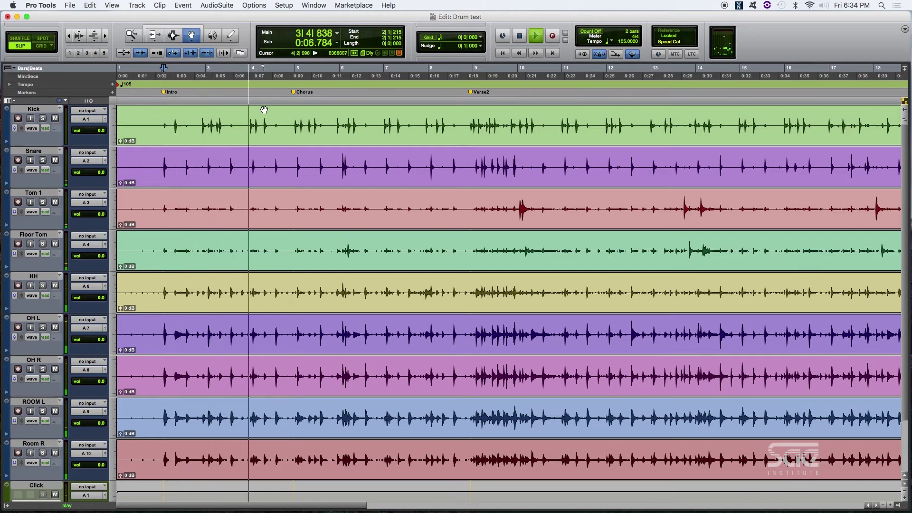
click(294, 93)
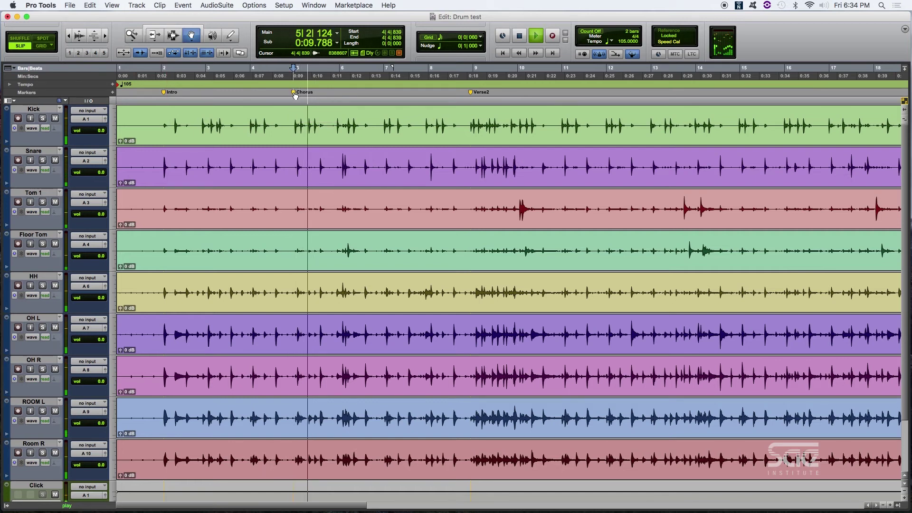
click(468, 94)
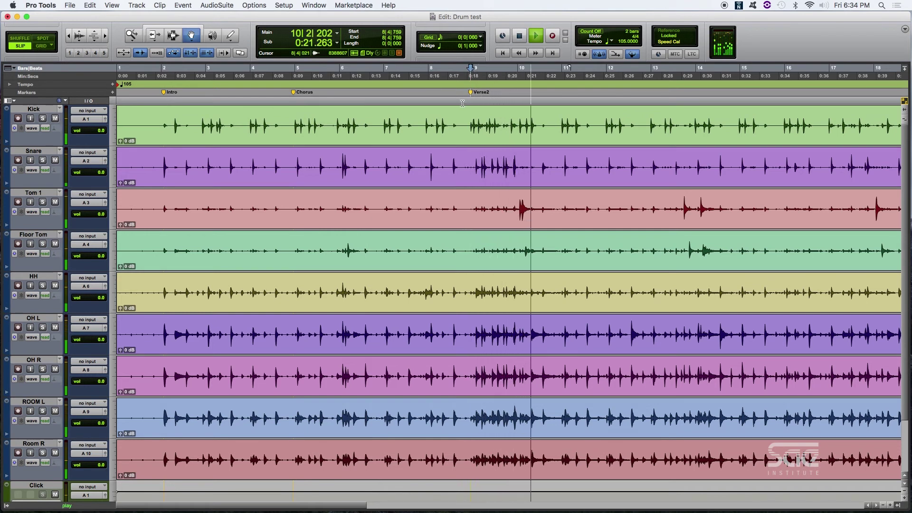
key(space)
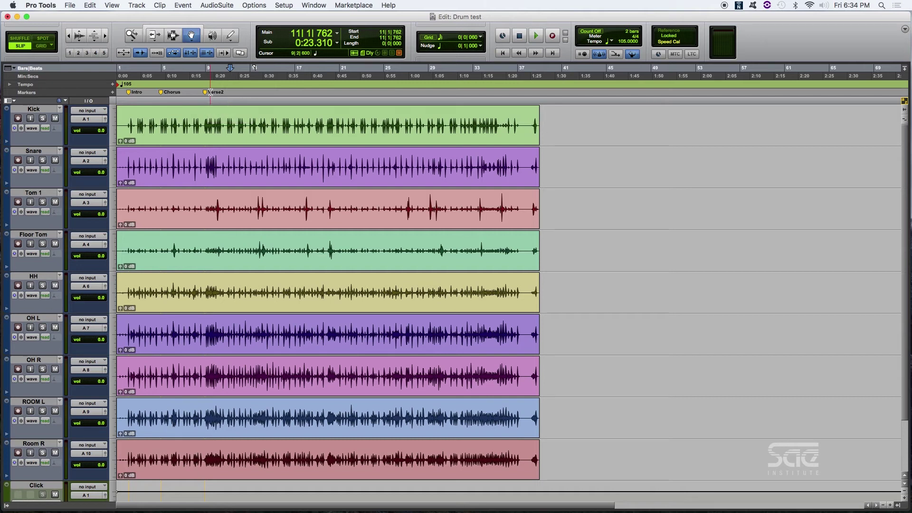
Open Memory Locations (Cmd+5), enlarge it, and jump to Chorus, Verse2, then Intro
key(super+5)
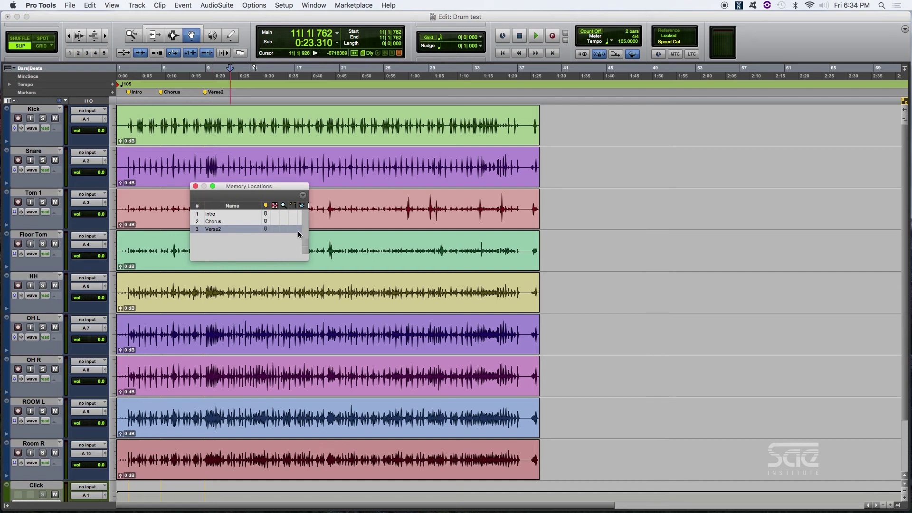
drag(307, 261, 307, 277)
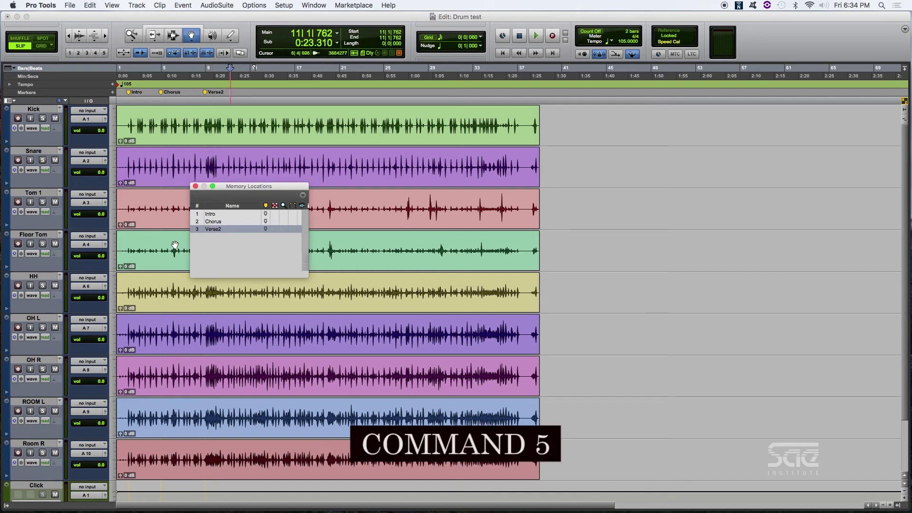
click(217, 222)
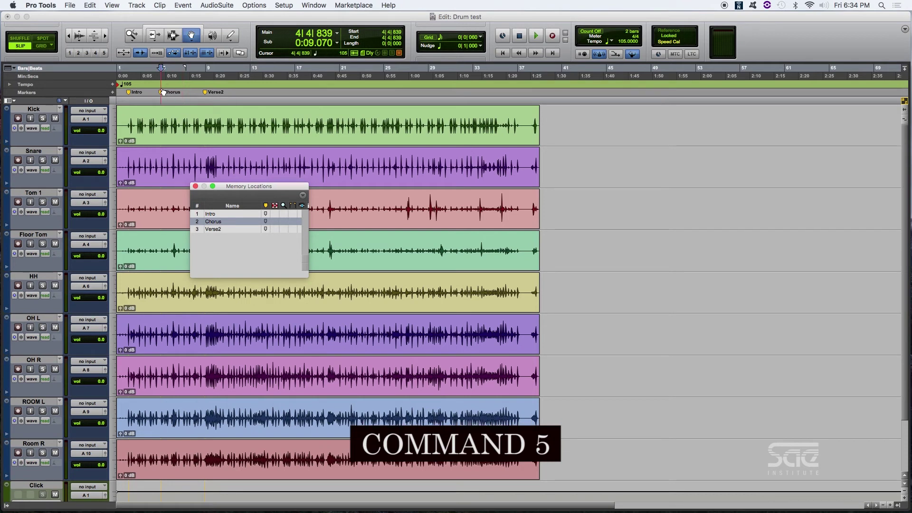
click(210, 215)
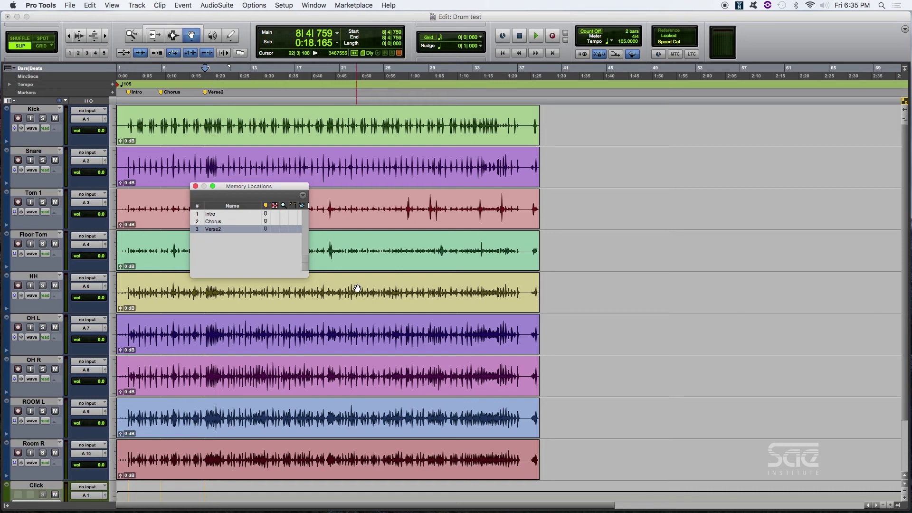
key(KP_Decimal)
key(KP_1)
key(KP_Decimal)
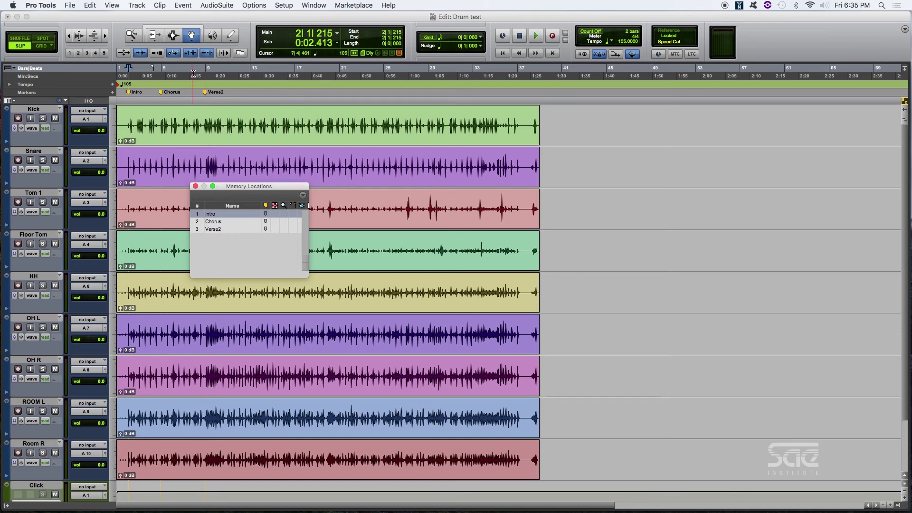
click(73, 8)
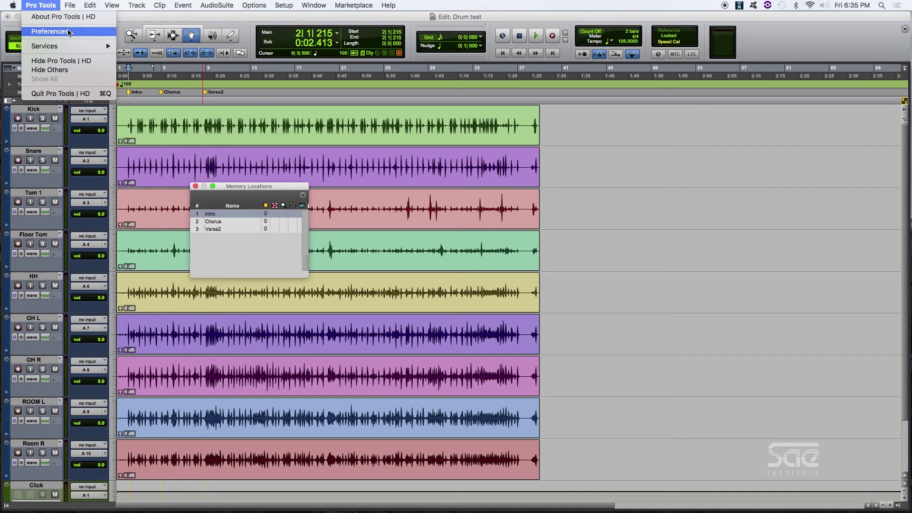
Enable Always Display Marker Colors in the Display preferences and confirm
click(70, 32)
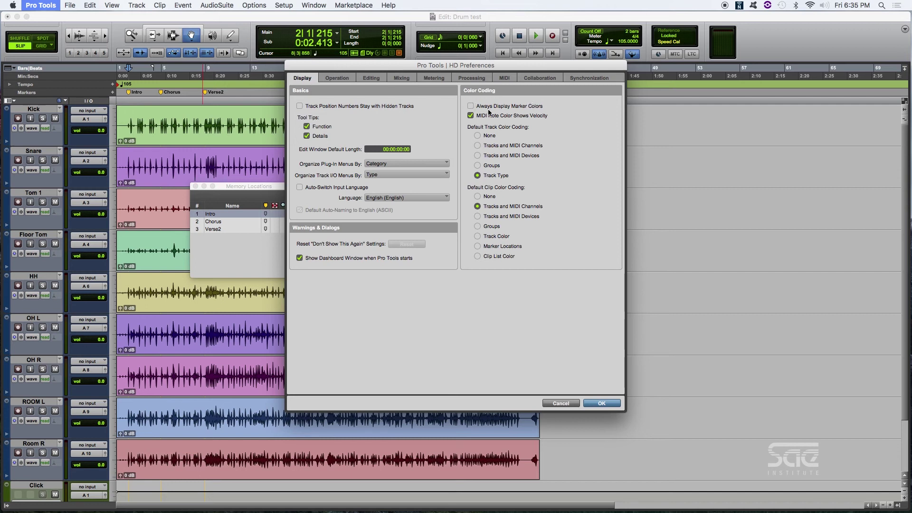
click(472, 106)
click(602, 404)
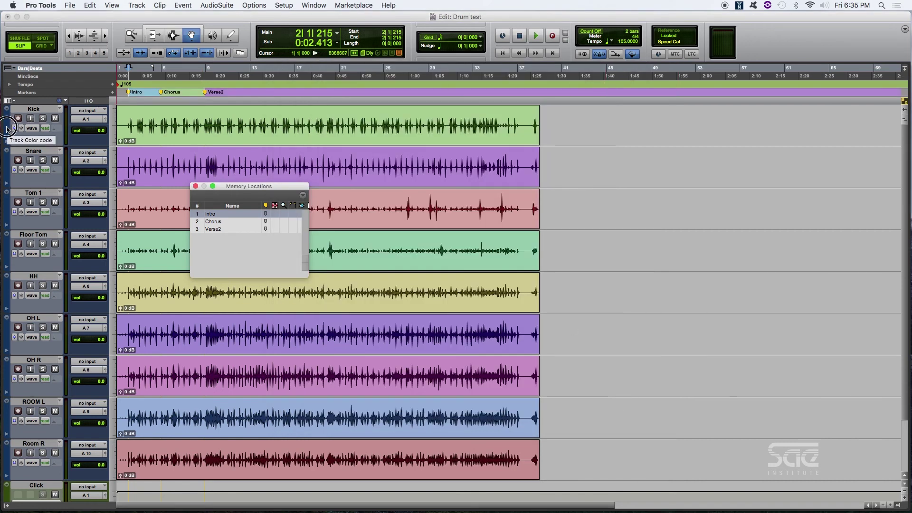
Open the Color Palette, move it aside, and set it to colour Markers
double_click(8, 122)
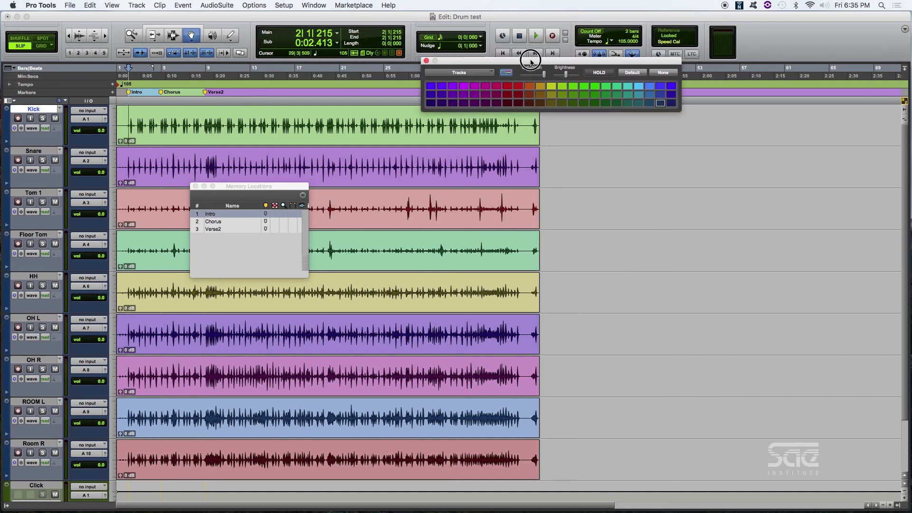
drag(512, 15, 454, 89)
click(454, 104)
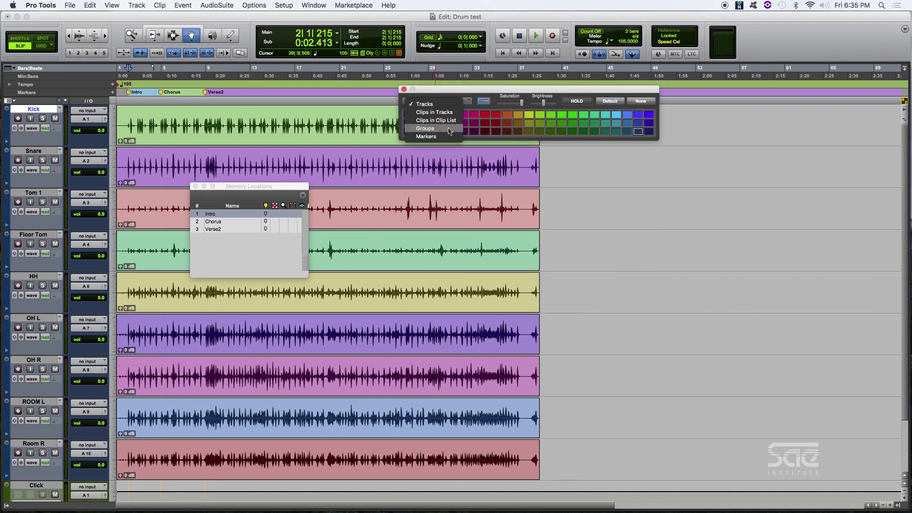
click(443, 137)
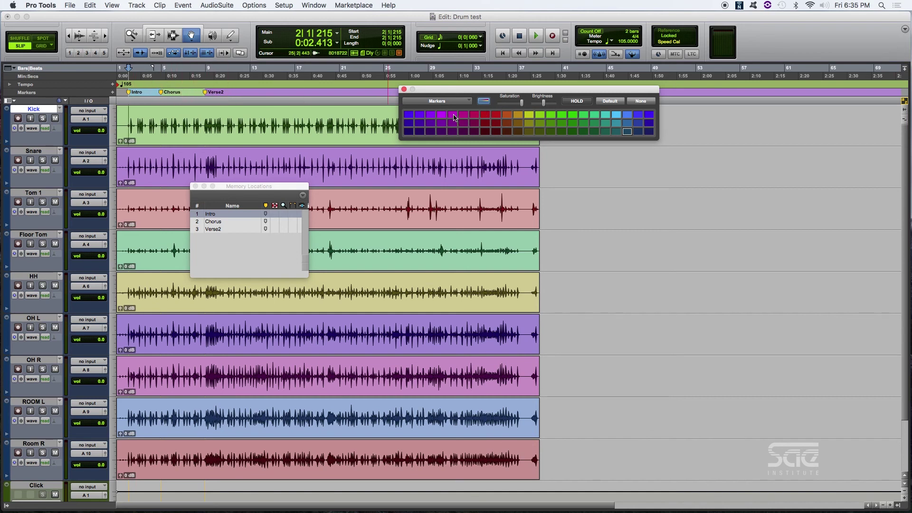
Colour Intro yellow-green and Chorus a dark colour, then close the palette
click(541, 125)
click(162, 93)
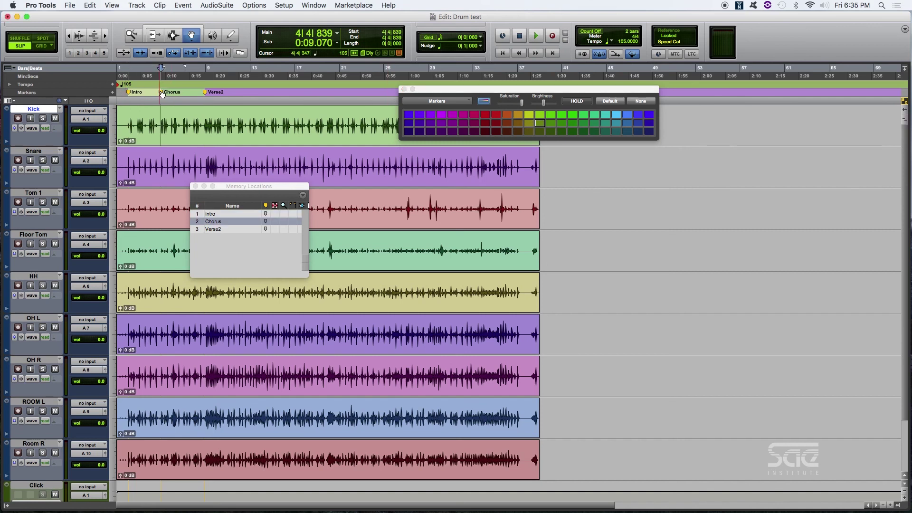
click(520, 114)
click(509, 131)
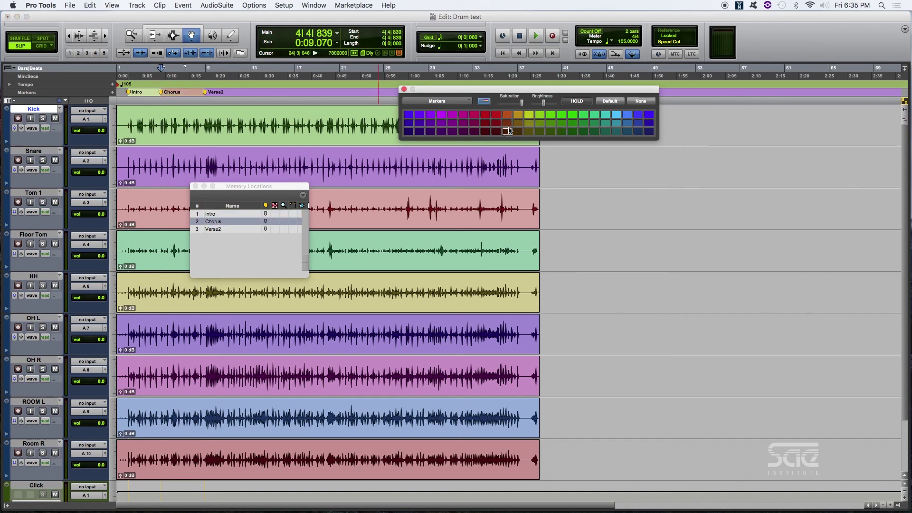
click(403, 89)
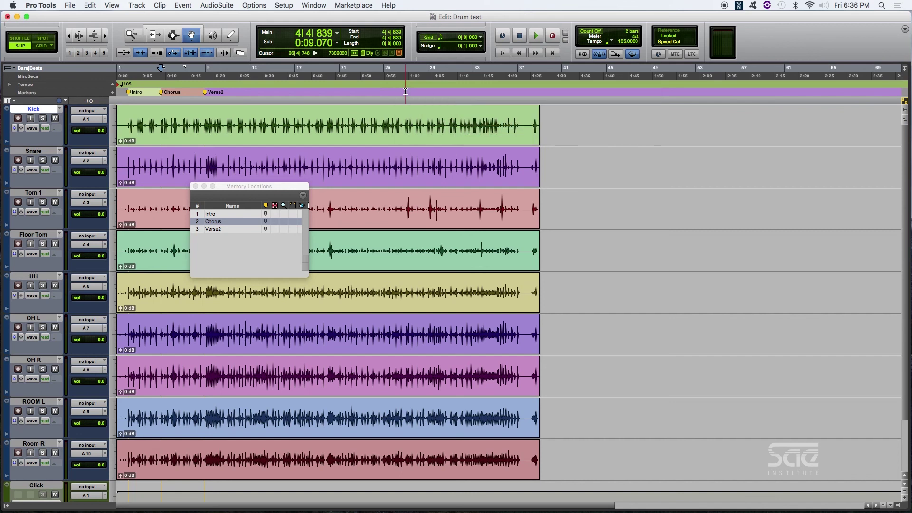